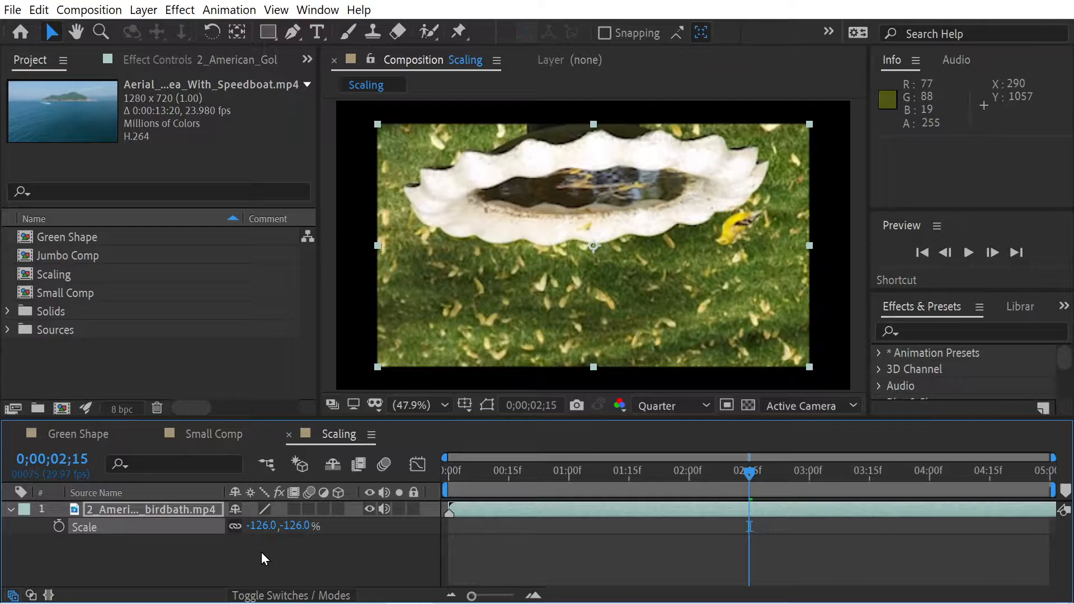
Reset the birdbath layer's scale to 100%, then fit the layer to the full composition size
left_click(51, 35)
double_click(51, 36)
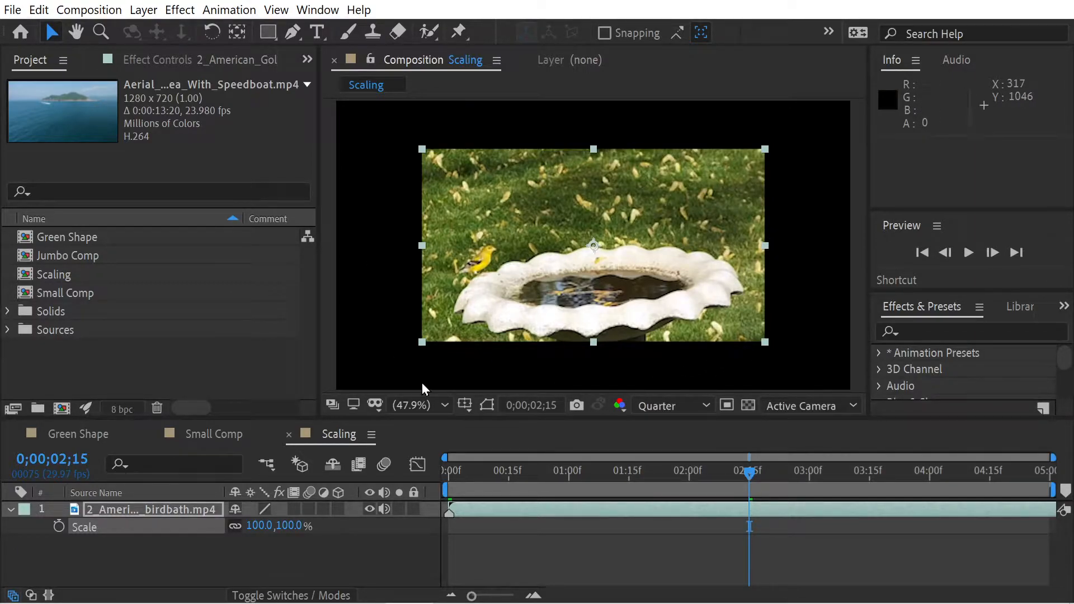
key("ctrl+alt+f")
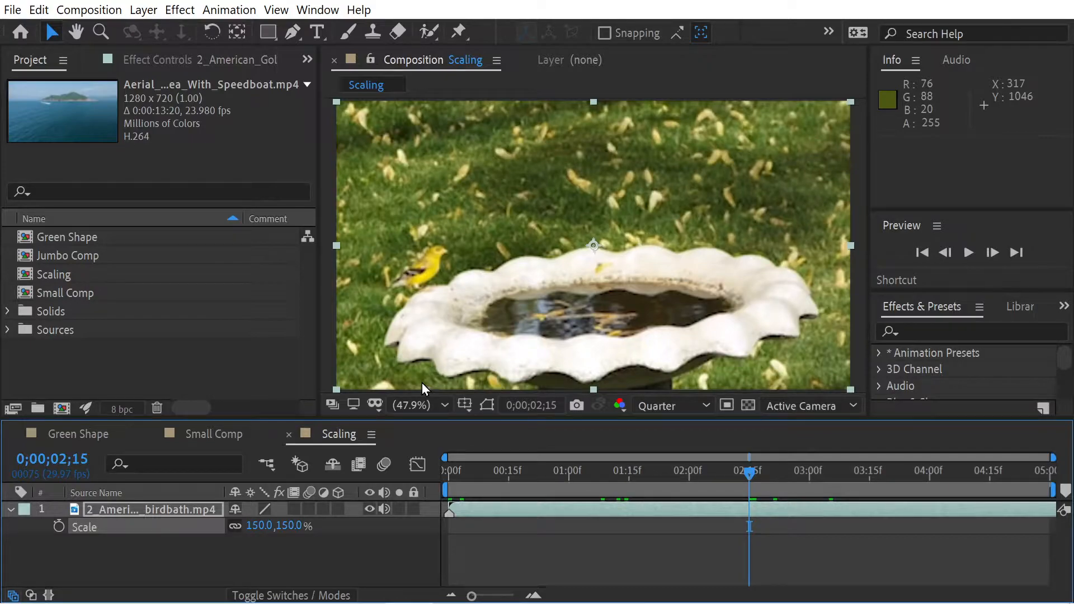
Stretch the birdbath layer to 41% width and 138% height with its scale dimensions unlinked, then relink them at 41%
left_click(259, 526)
type("100")
key("Return")
left_click(232, 527)
left_click_drag(265, 526, 199, 528)
left_click_drag(280, 529, 323, 532)
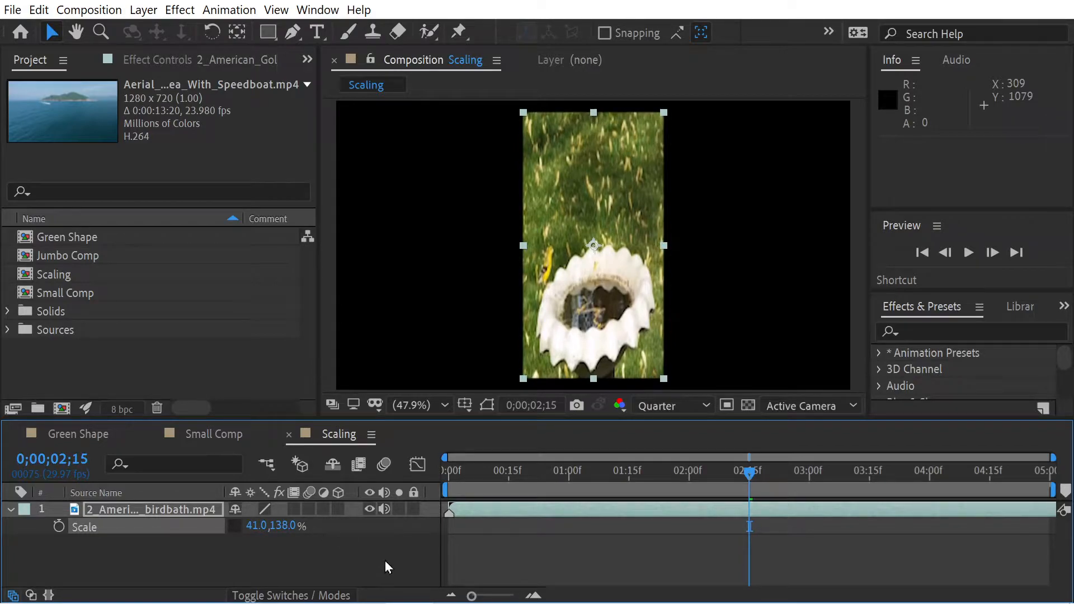
left_click(231, 527, "alt")
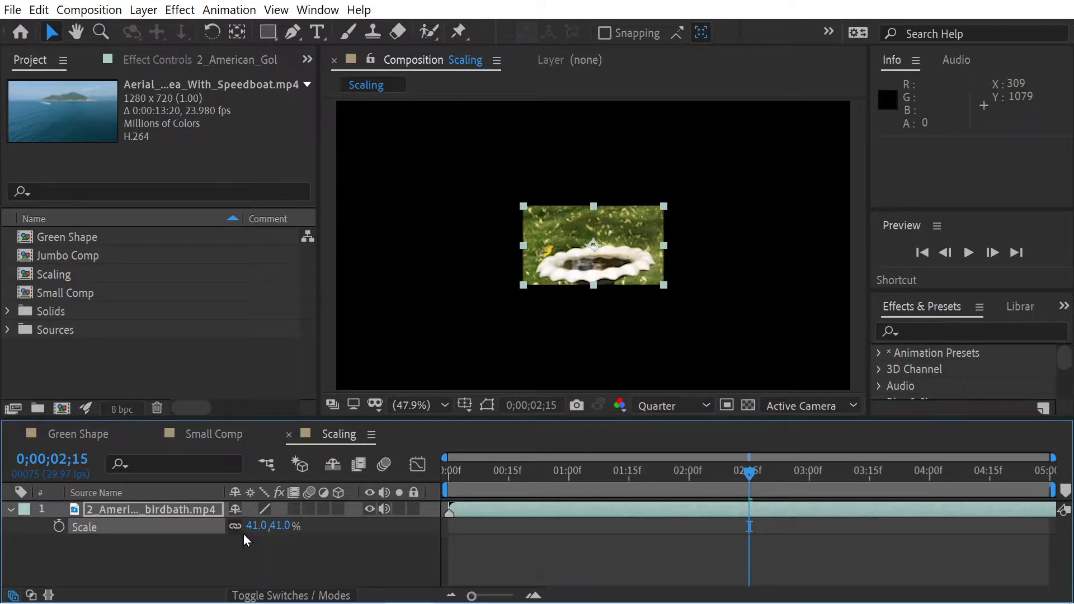
Starting from a reset scale, shrink the birdbath layer proportionally in the viewer to about 77.2% and relink its scale dimensions
double_click(52, 32)
left_click_drag(422, 150, 462, 156)
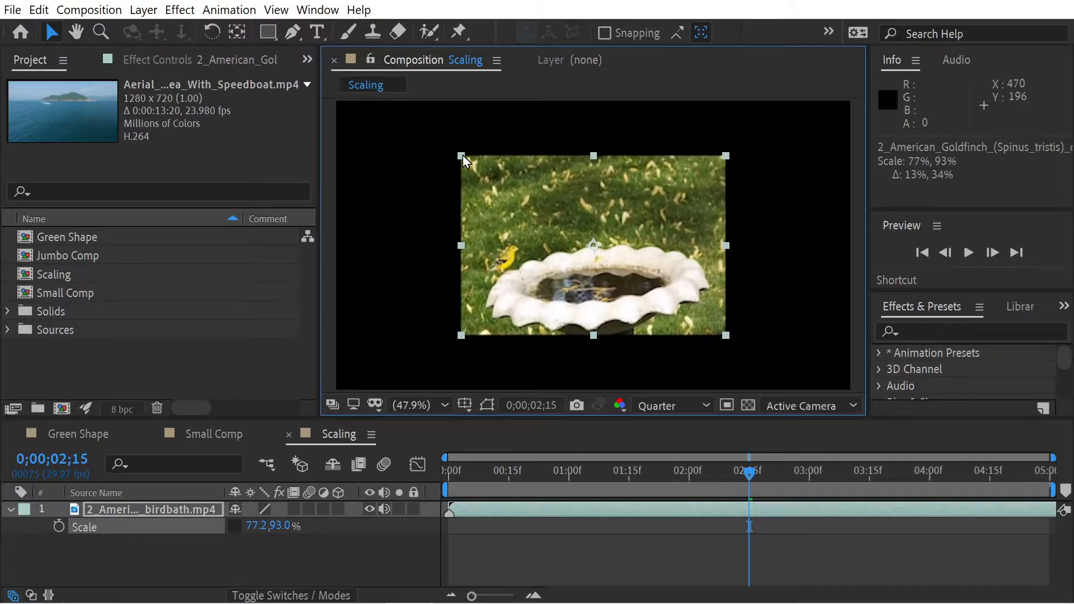
key("shift")
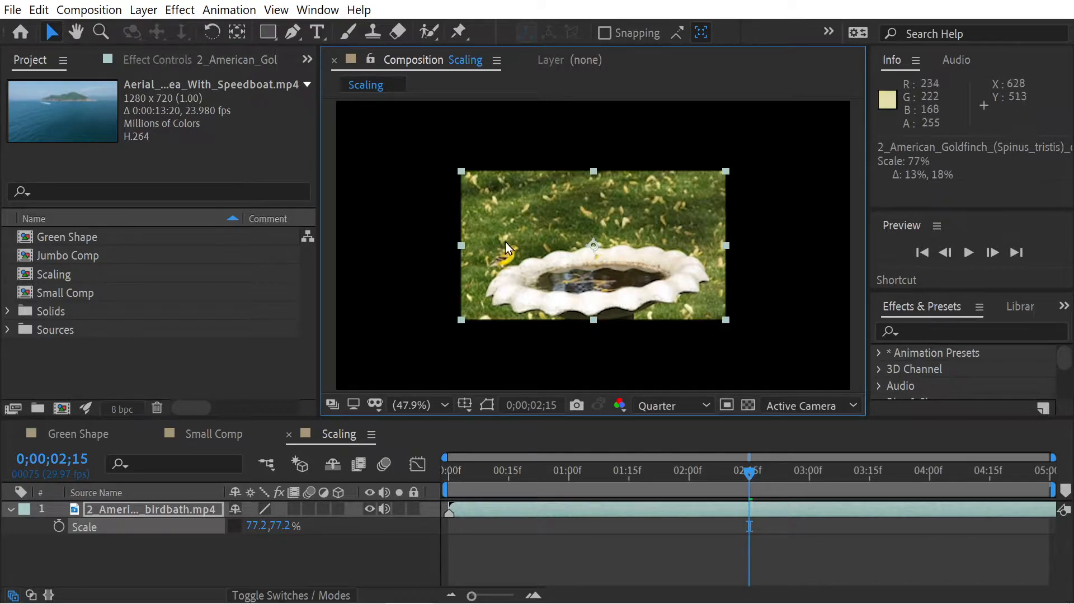
left_click(235, 527)
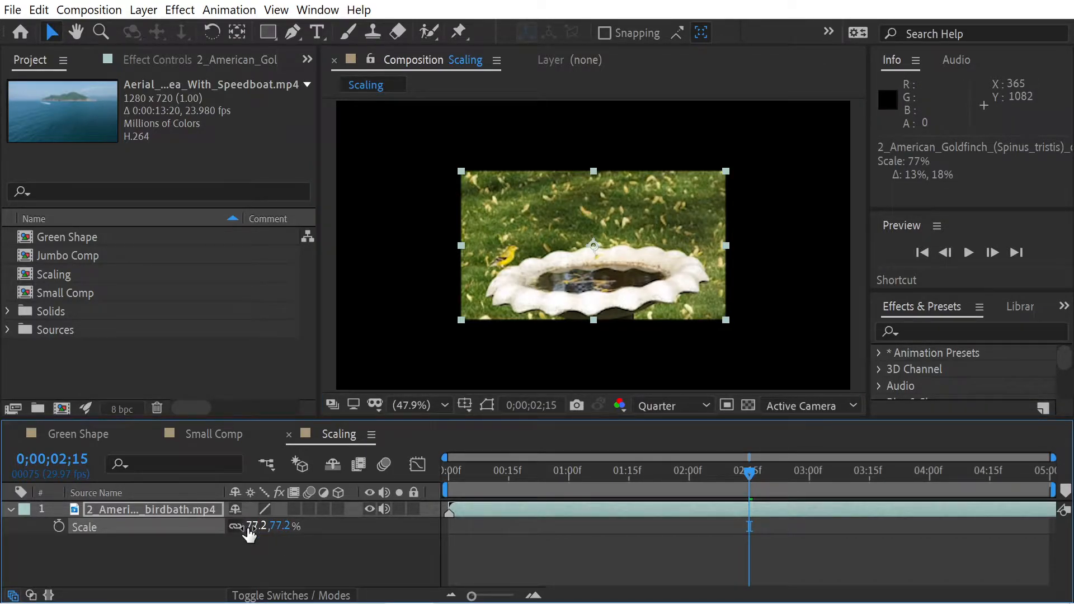
left_click_drag(249, 535, 249, 535)
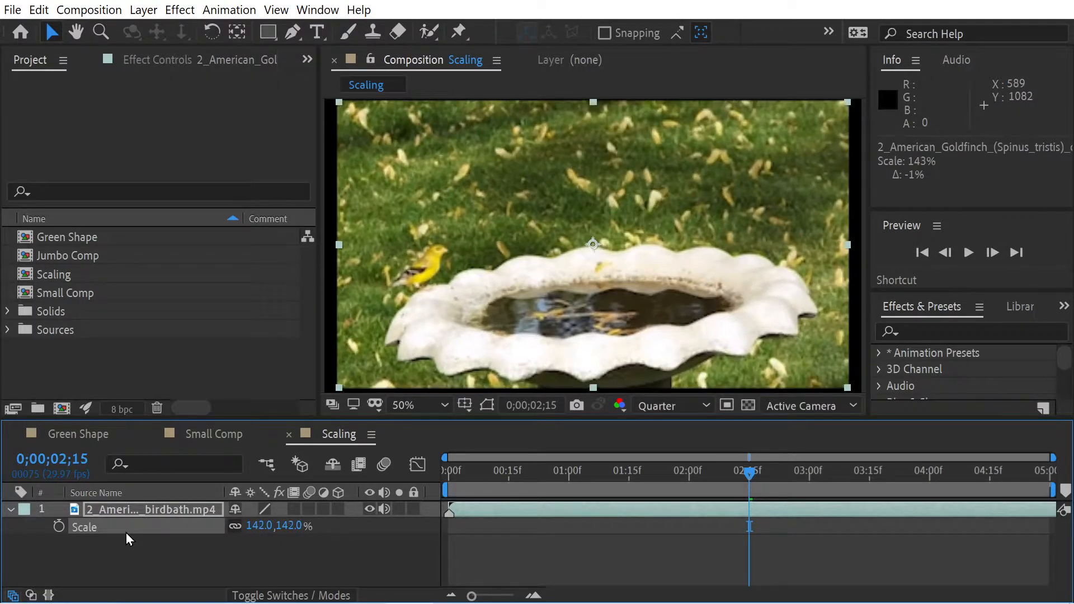
Nudge the birdbath layer's scale down in 1% increments to 93%
key("ctrl+KP_Subtract")
key("ctrl+KP_Subtract")
key("ctrl+KP_Subtract")
key("ctrl+KP_Subtract")
key("ctrl+KP_Subtract")
key("ctrl+KP_Subtract")
key("ctrl+KP_Subtract")
key("ctrl+KP_Subtract")
key("ctrl+KP_Subtract")
key("ctrl+KP_Subtract")
key("ctrl+KP_Subtract")
key("ctrl+KP_Subtract")
key("ctrl+KP_Subtract")
key("ctrl+KP_Subtract")
key("ctrl+KP_Subtract")
key("ctrl+KP_Subtract")
key("ctrl+KP_Subtract")
key("ctrl+KP_Subtract")
key("ctrl+KP_Subtract")
key("ctrl+KP_Subtract")
key("alt+KP_Subtract")
key("alt+KP_Subtract")
key("alt+KP_Subtract")
key("alt+KP_Subtract")
key("alt+KP_Subtract")
key("alt+KP_Subtract")
key("alt+KP_Subtract")
key("alt+KP_Subtract")
key("alt+KP_Subtract")
key("alt+KP_Subtract")
key("alt+KP_Subtract")
key("alt+KP_Subtract")
key("alt+KP_Subtract")
key("alt+KP_Subtract")
key("alt+KP_Subtract")
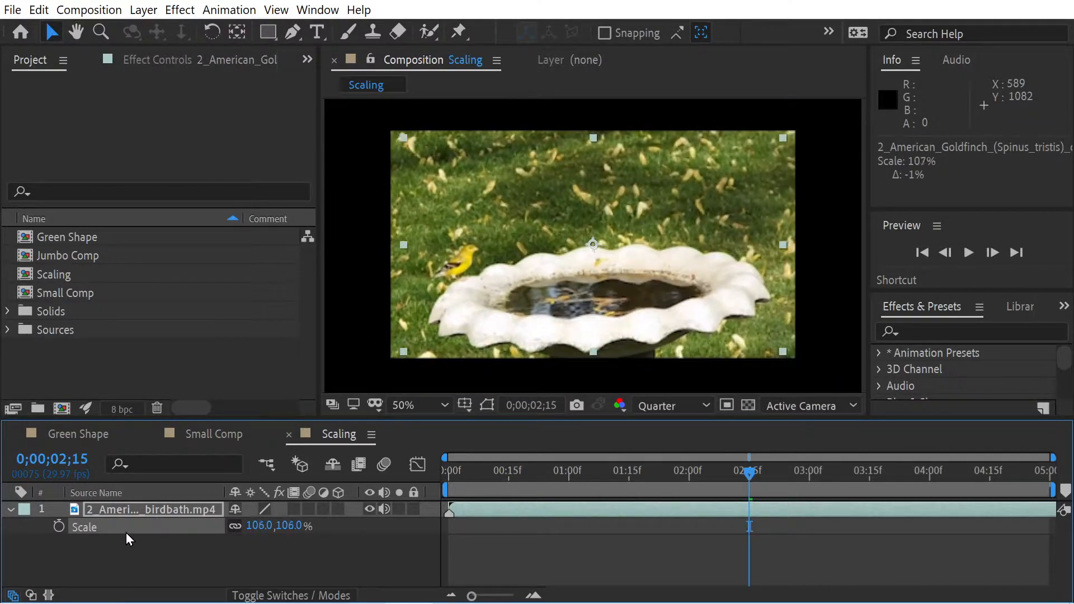
key("alt+KP_Subtract")
key("alt+KP_Subtract")
key("alt+KP_Subtract")
key("alt+KP_Subtract")
key("alt+KP_Subtract")
key("alt+KP_Subtract")
key("alt+KP_Subtract")
key("alt+KP_Subtract")
key("alt+KP_Subtract")
key("alt+KP_Subtract")
key("alt+KP_Subtract")
key("alt+KP_Subtract")
key("alt+KP_Subtract")
key("alt+KP_Subtract")
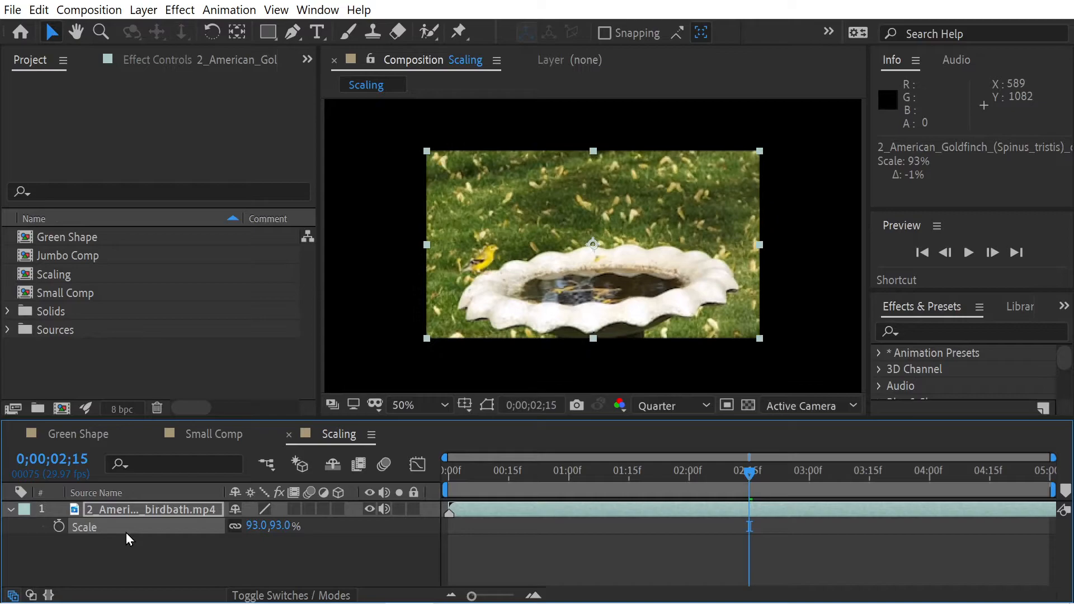
Nudge the birdbath layer's scale up in 1% increments to 98%
key("alt+KP_Add")
key("alt+KP_Add")
key("alt+KP_Add")
key("alt+KP_Add")
key("alt+KP_Add")
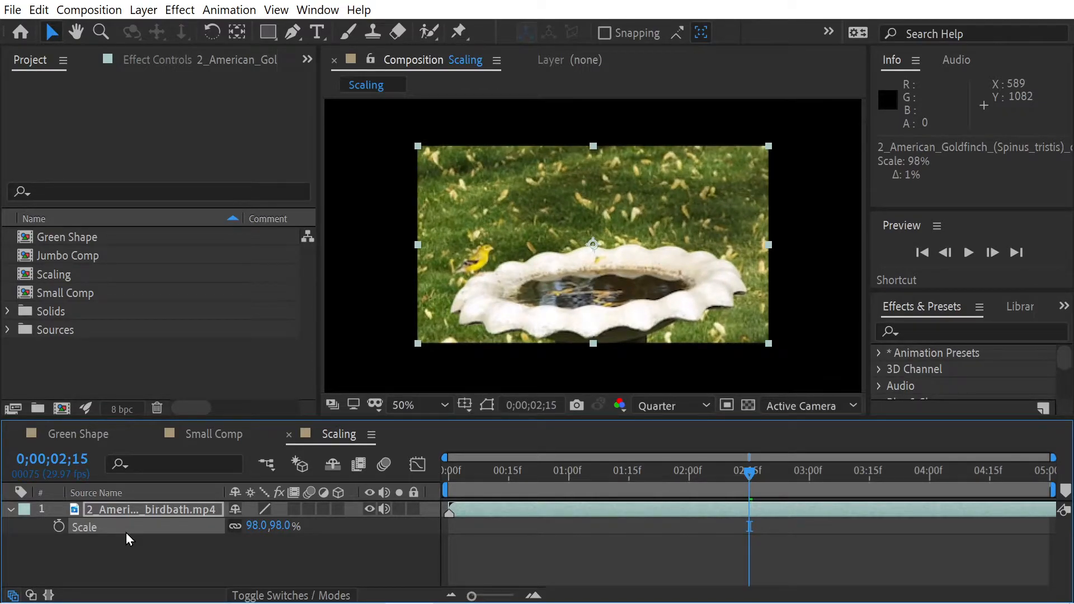
Increase the birdbath layer's scale in 10% increments past 128%, then reduce it by one 10% increment
key("alt+shift+KP_Add")
key("alt+shift+KP_Add")
key("alt+shift+KP_Add")
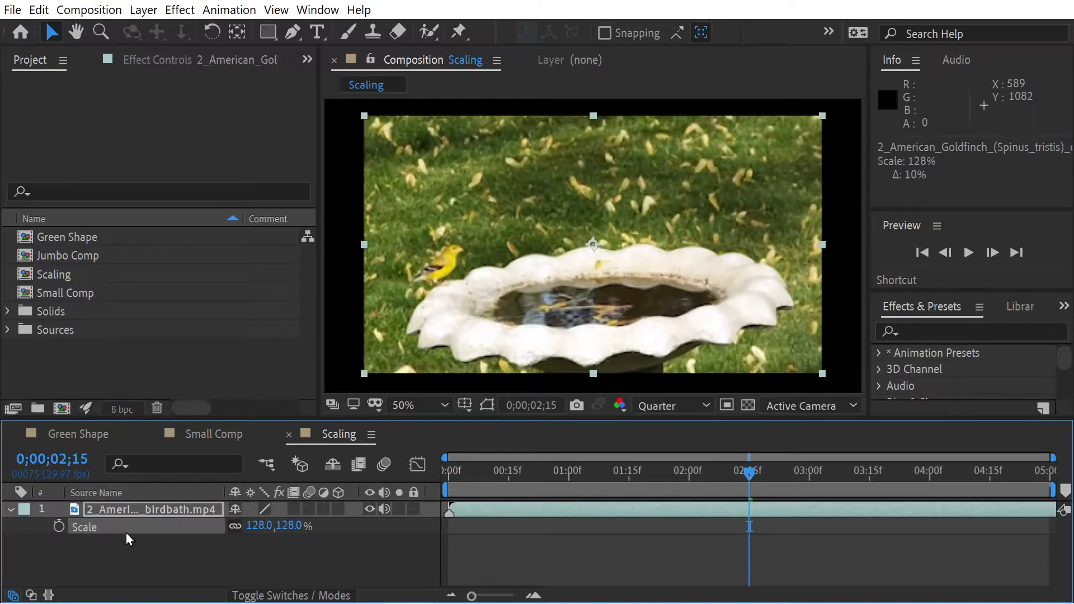
key("alt+shift+KP_Add")
key("alt+shift+KP_Add")
key("alt+shift+KP_Subtract")
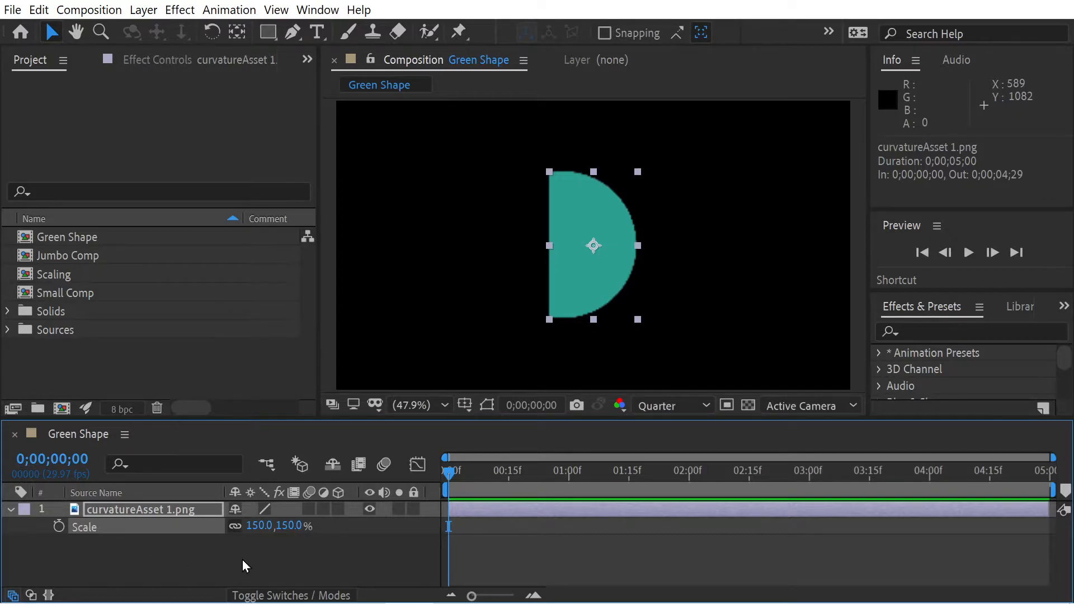
Show the Position and Scale properties of curvatureAsset 1.png in turn, then display Scale and Rotation together
key("p")
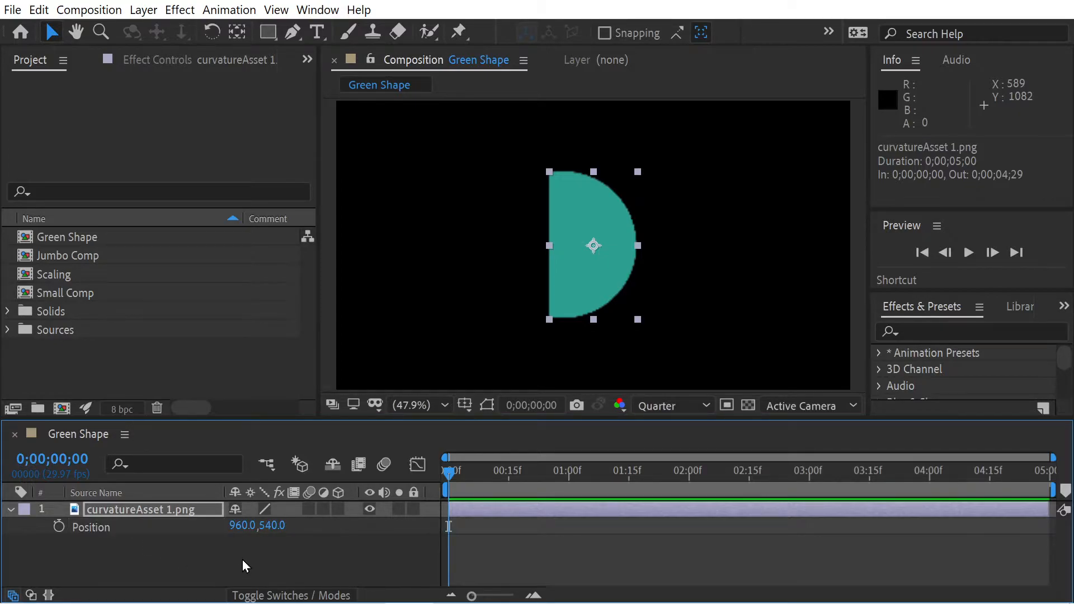
key("s")
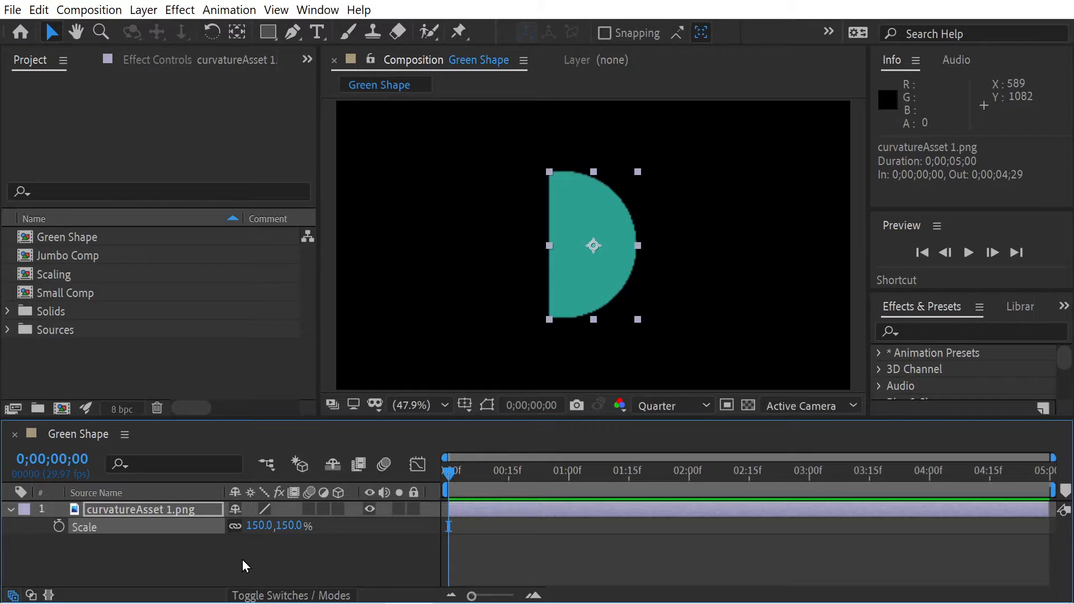
key("shift+p")
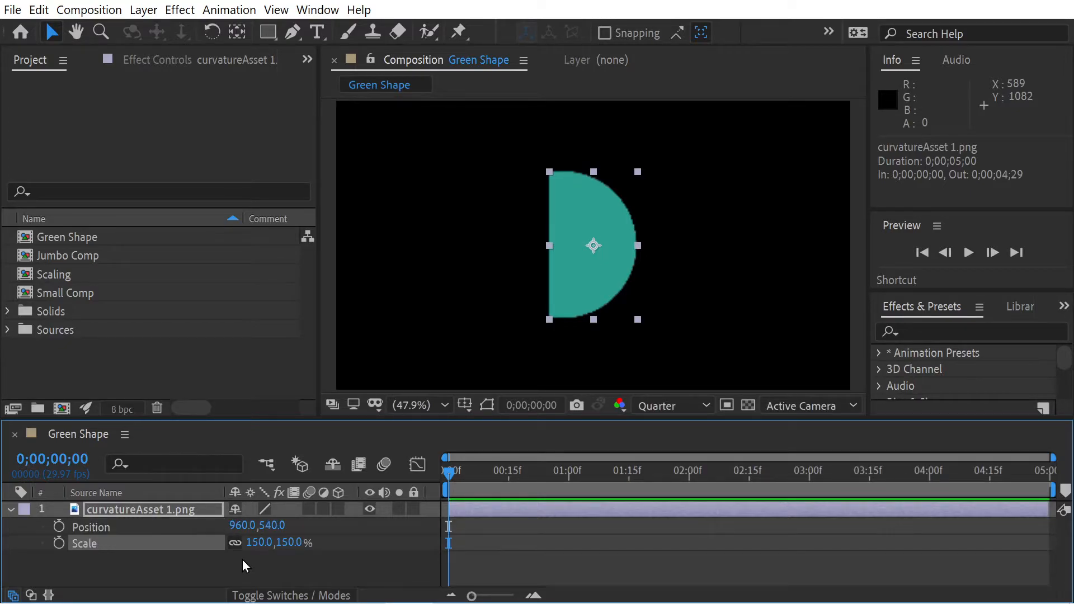
key("shift+p")
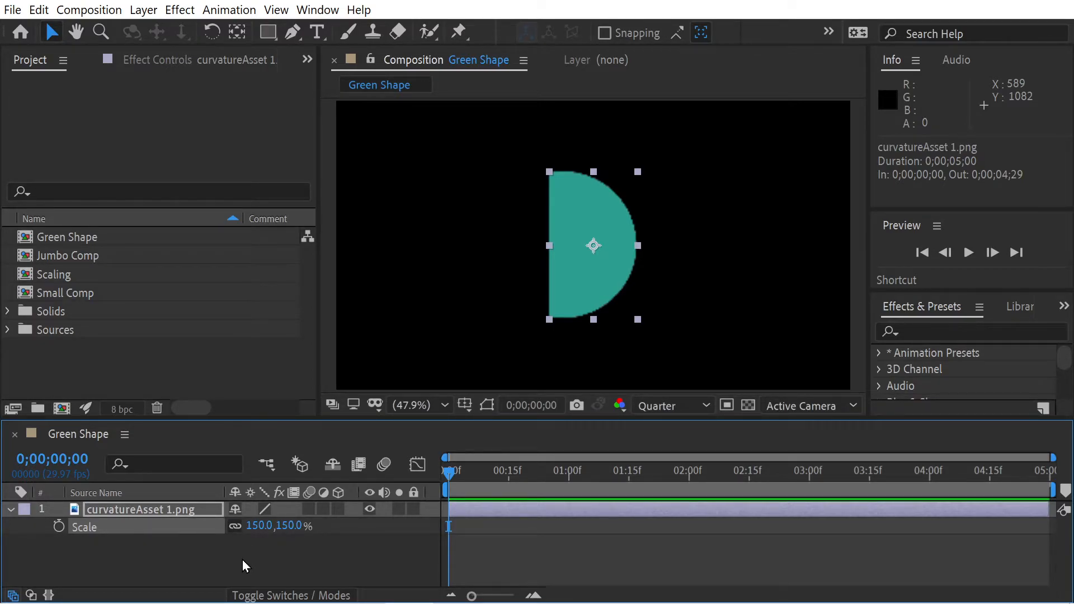
key("shift+r")
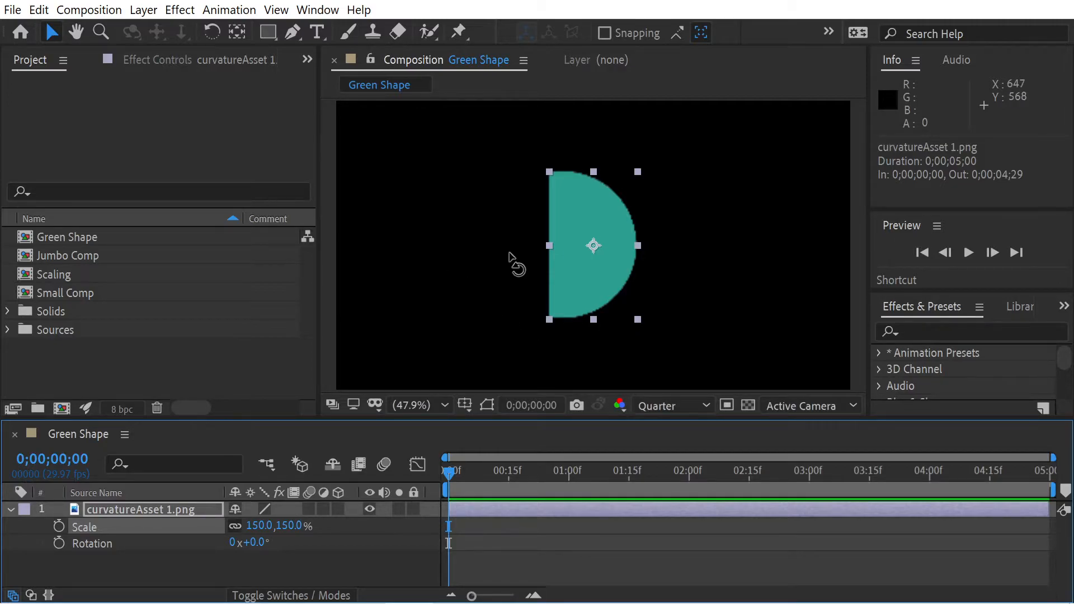
Try rotating the green half-circle by 52° with the Rotation tool, then undo the rotation
key("w")
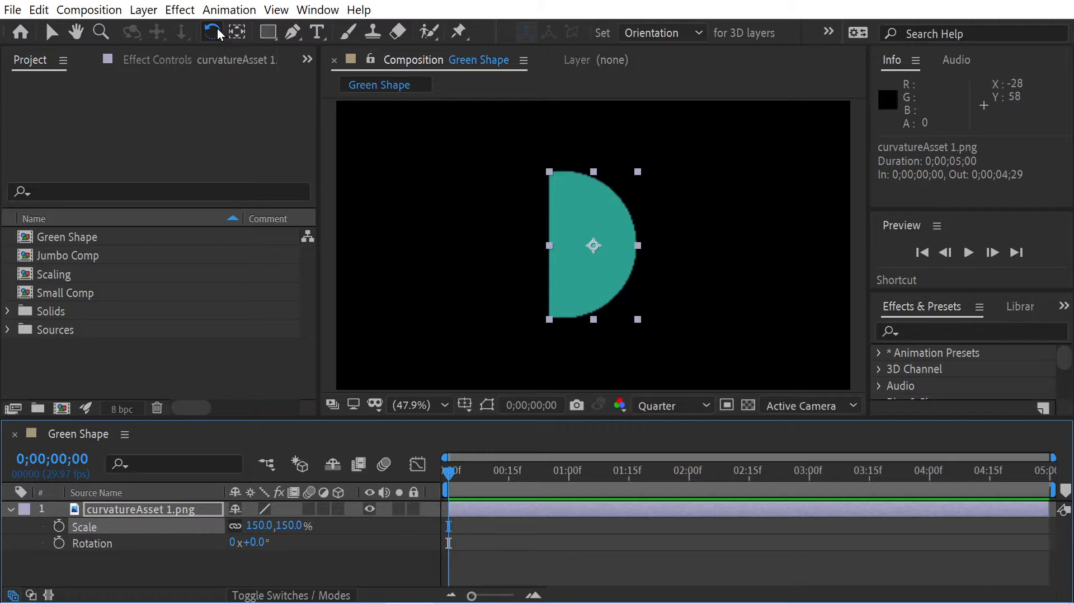
left_click_drag(638, 175, 671, 239)
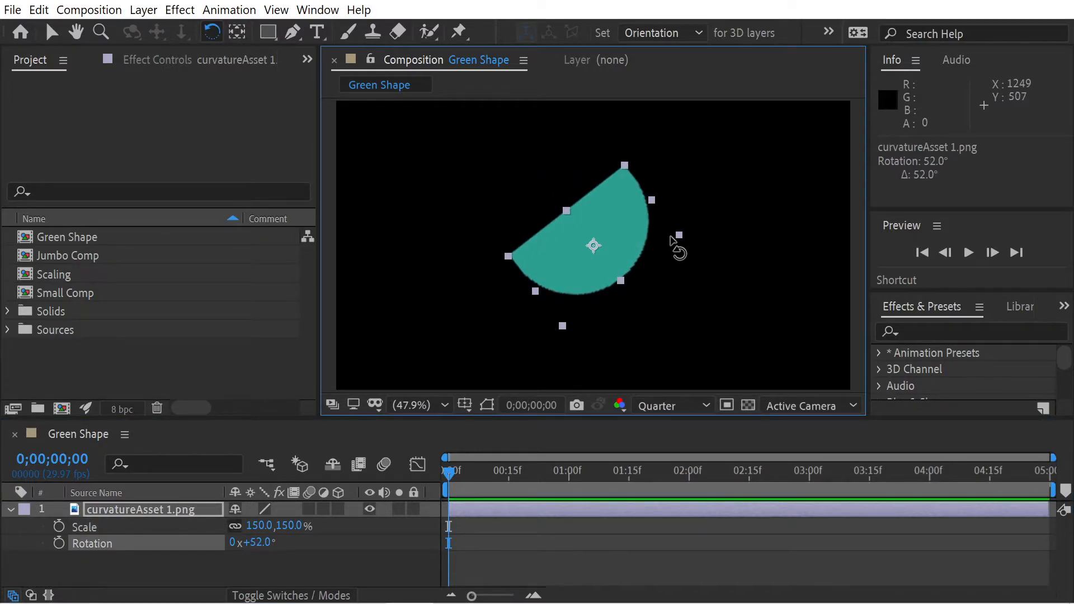
key("v")
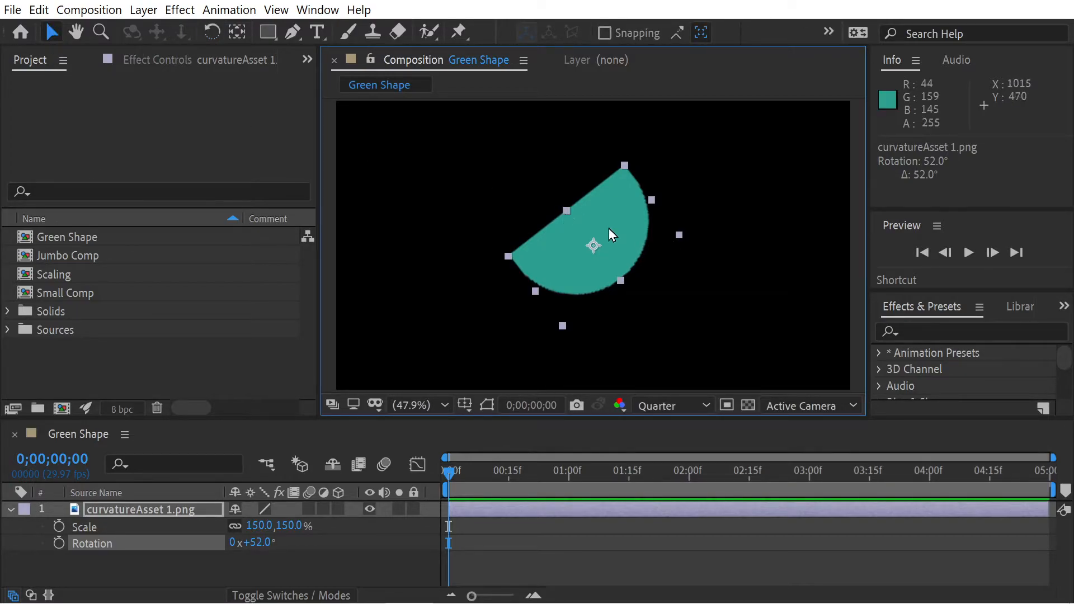
key("ctrl+z")
Show only the Rotation property of curvatureAsset 1.png and test rotating the layer in 10° increments
key("r")
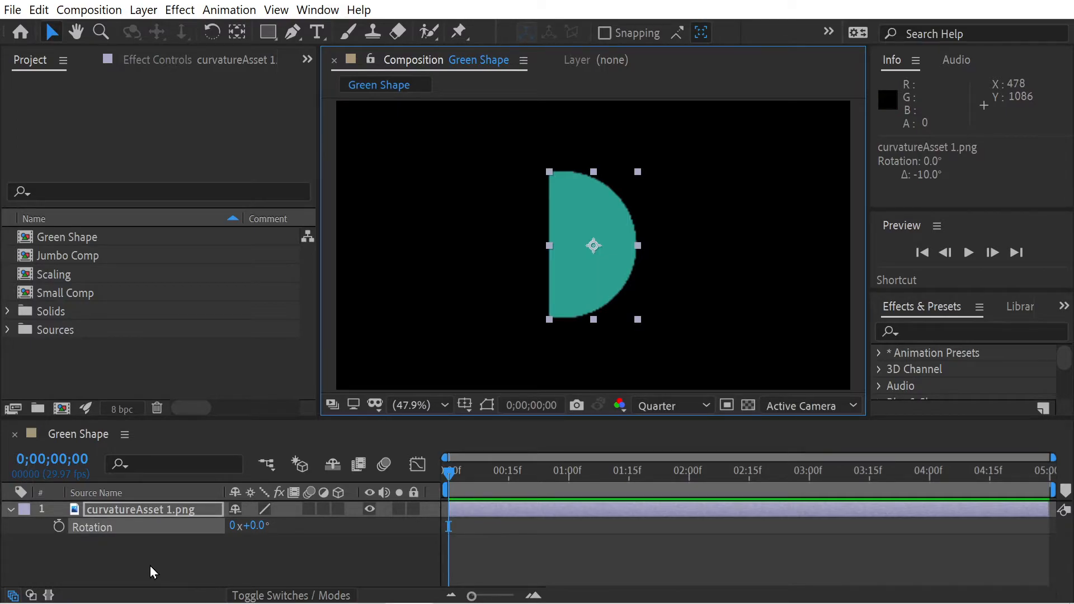
key("shift+KP_Add")
key("shift+KP_Add")
key("shift+KP_Add")
key("shift+KP_Add")
key("shift+KP_Add")
key("shift+KP_Add")
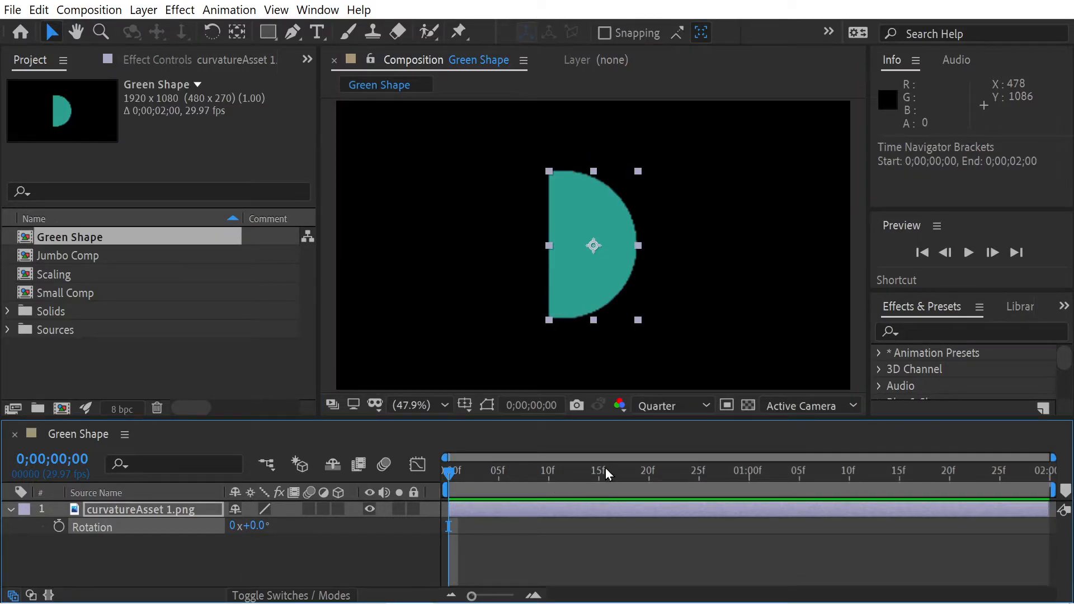
Enable Rotation keyframing for curvatureAsset 1.png at the very start of the composition
left_click_drag(509, 475, 590, 484)
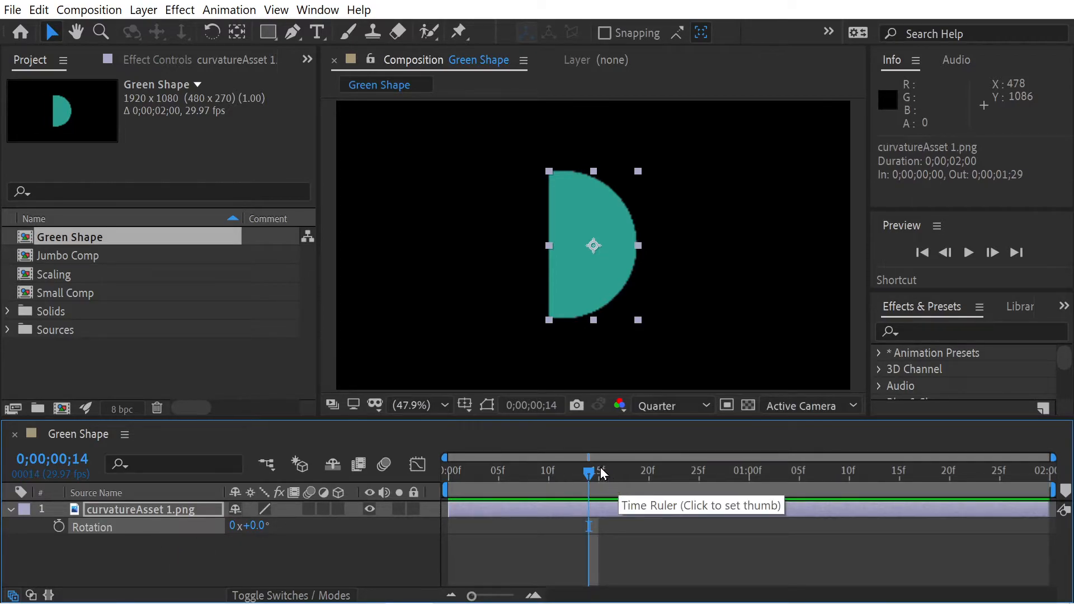
left_click_drag(597, 475, 371, 471)
left_click(59, 527)
Add a Rotation keyframe of 180° at 0;00;01;00
left_click_drag(558, 475, 750, 475)
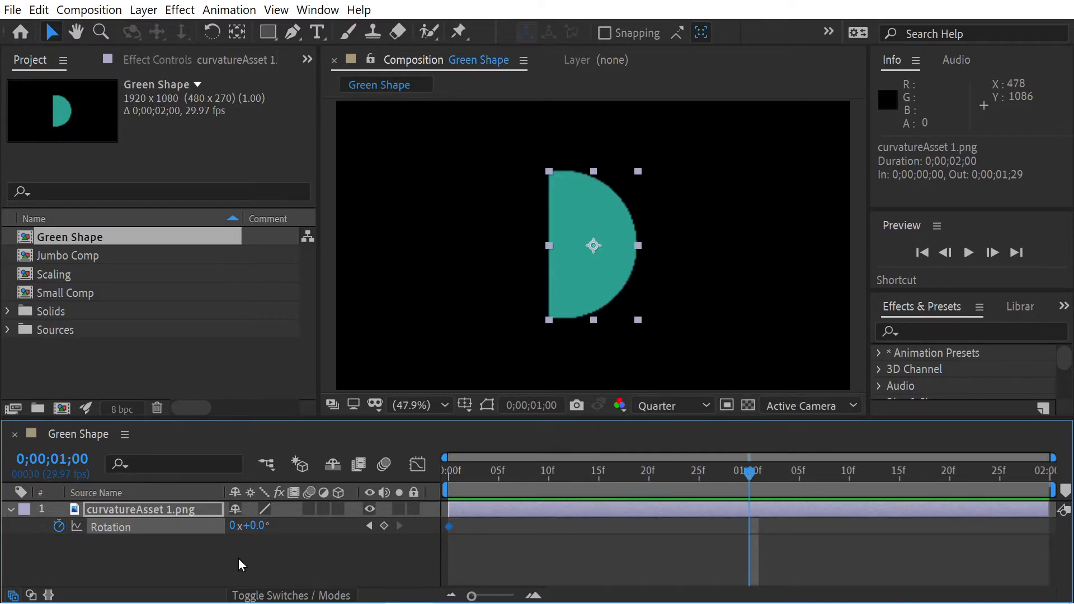
left_click(256, 529)
type("180")
key("Return")
Add a Rotation keyframe of 0° on the composition's last frame, 0;00;01;29
key("End")
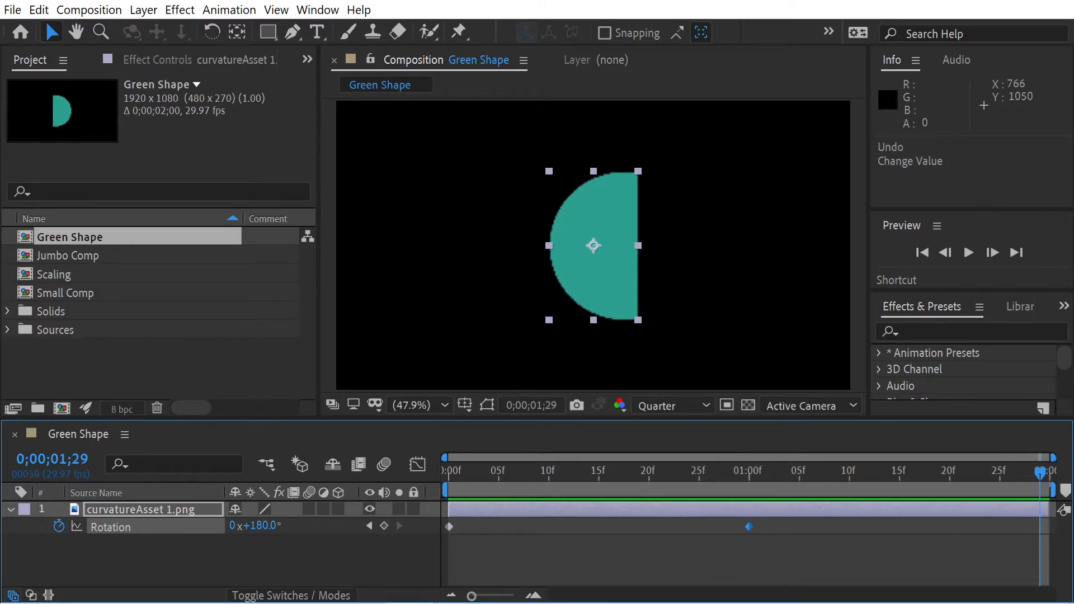
left_click(259, 528)
type("0")
key("Return")
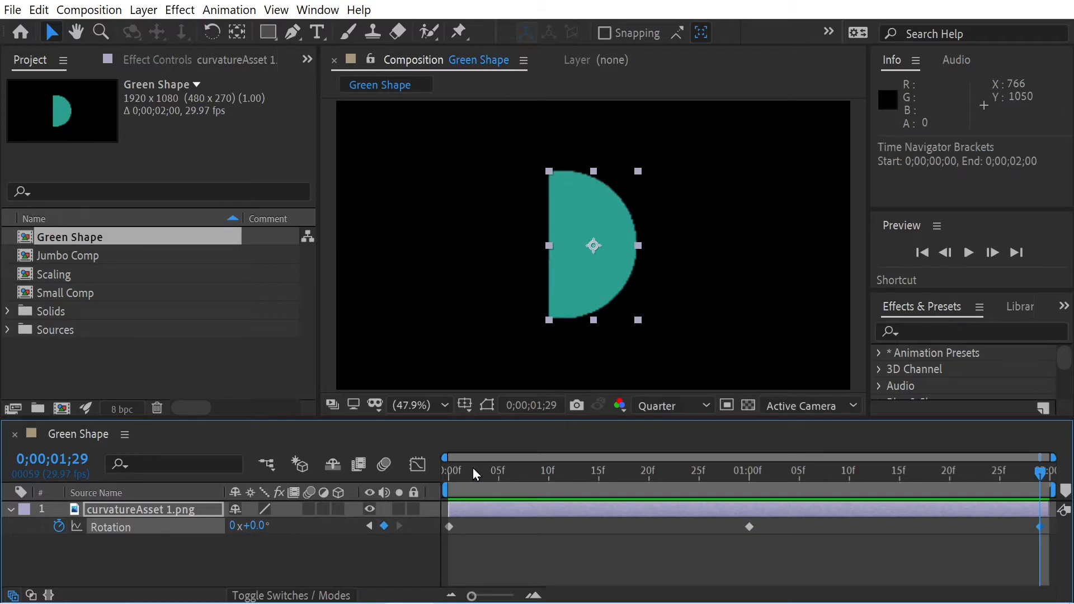
Preview the rotation animation from the start and check the position of the final keyframe
key("Home")
key("space")
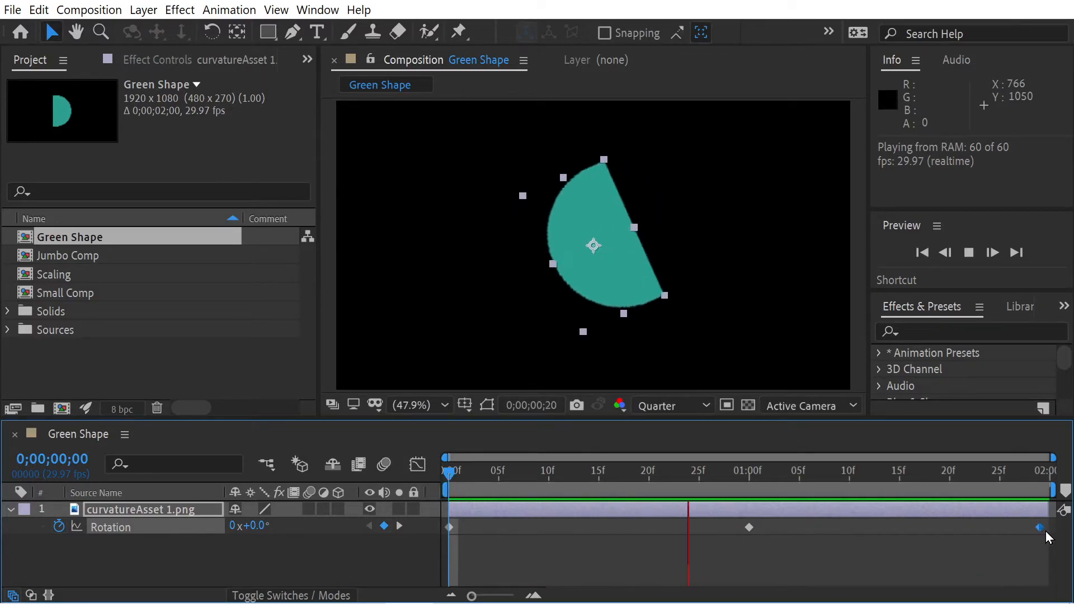
mouse_move(1040, 532)
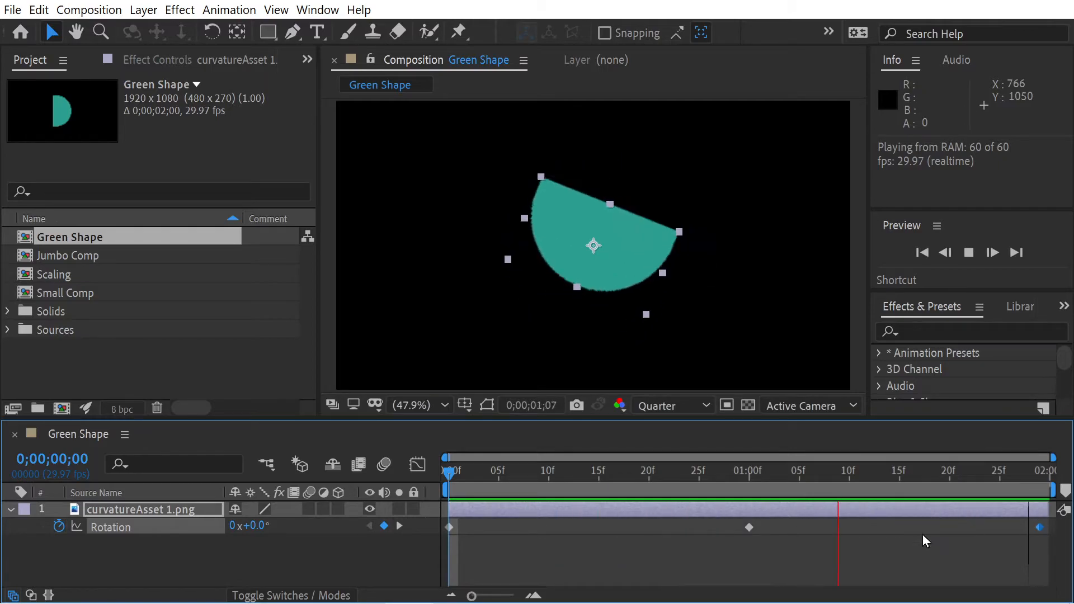
key("space")
left_click_drag(652, 470, 1041, 538)
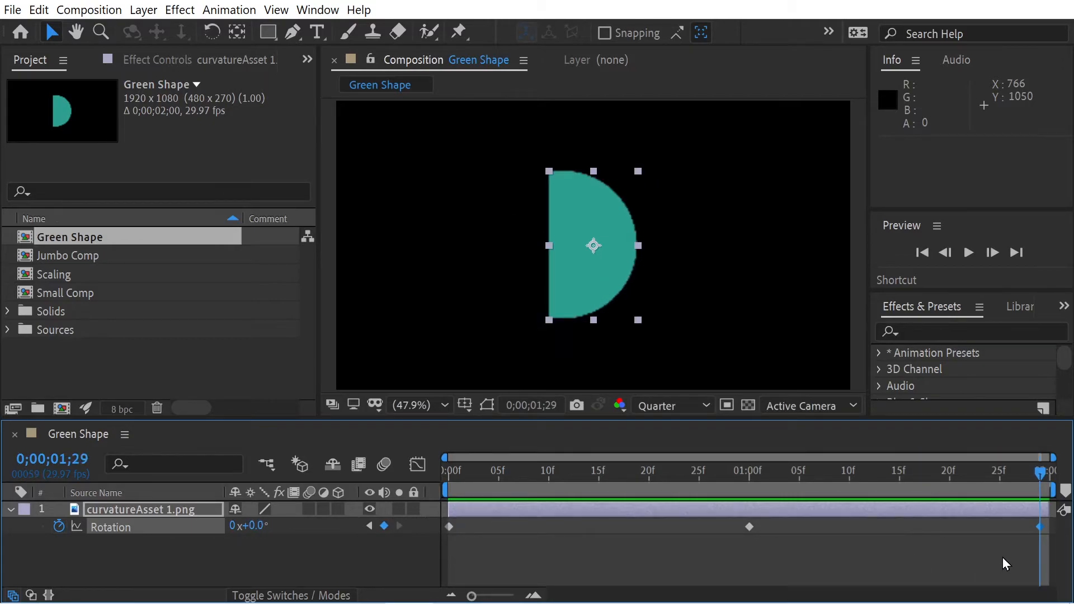
left_click(770, 471)
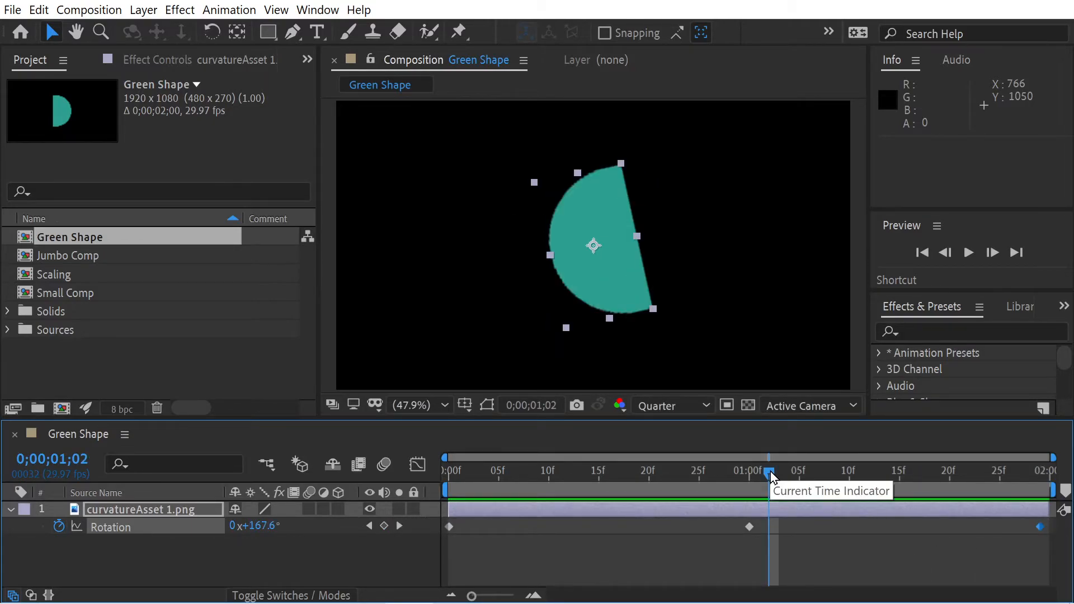
Add a 0° Rotation keyframe one frame past the end at 0;00;02;00 and delete the one at 0;00;01;29
key("End")
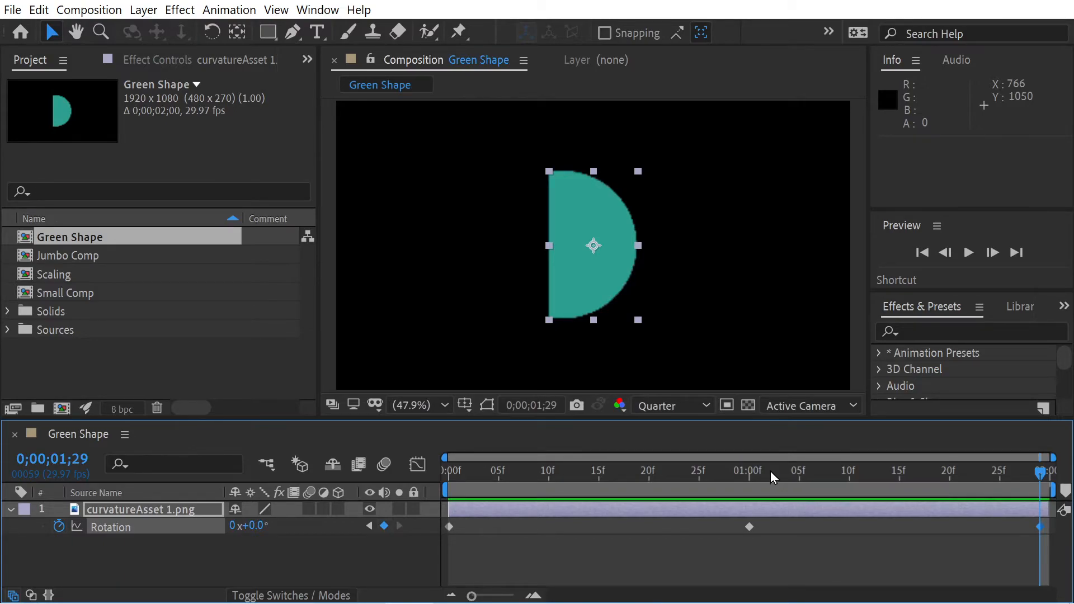
key("Page_Down")
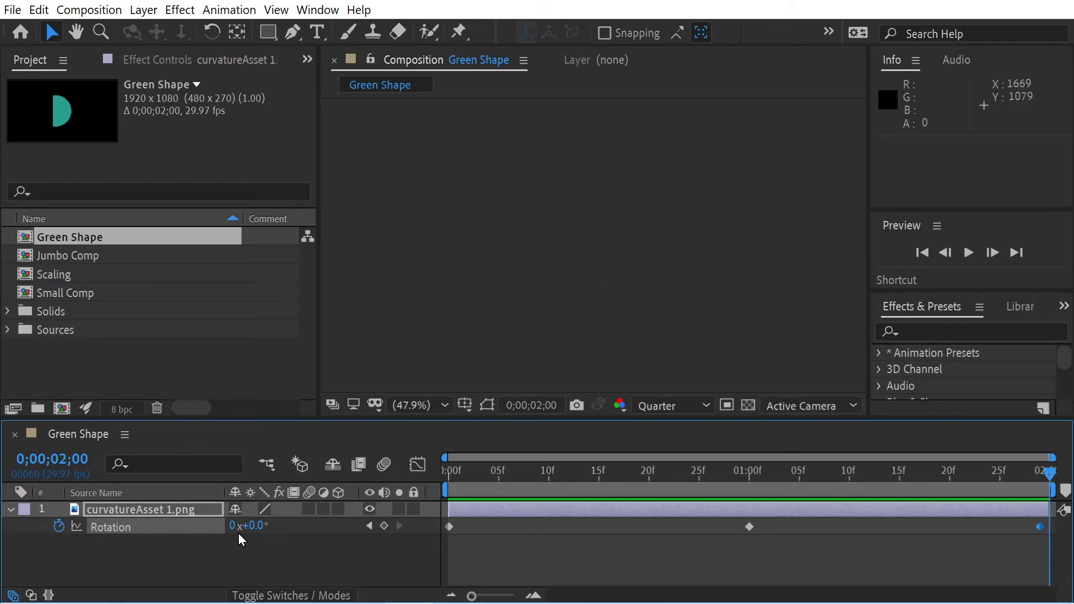
left_click_drag(253, 528, 263, 528)
left_click(253, 525)
type("0")
key("Return")
mouse_move(1043, 535)
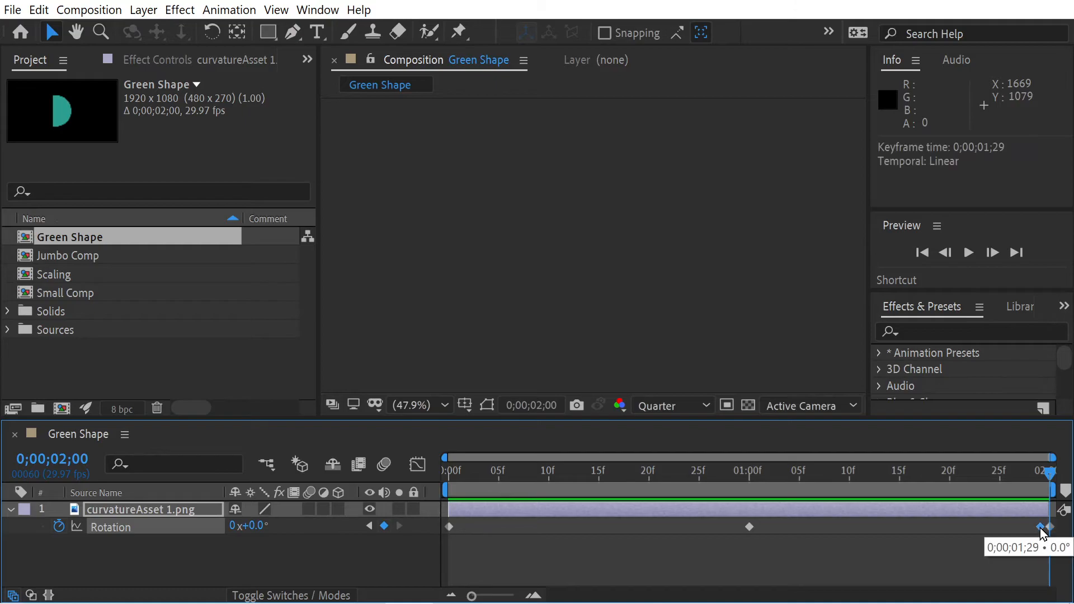
key("Delete")
Check the rotation on the last frame, then play the looping animation from the start
left_click_drag(1046, 476, 1060, 504)
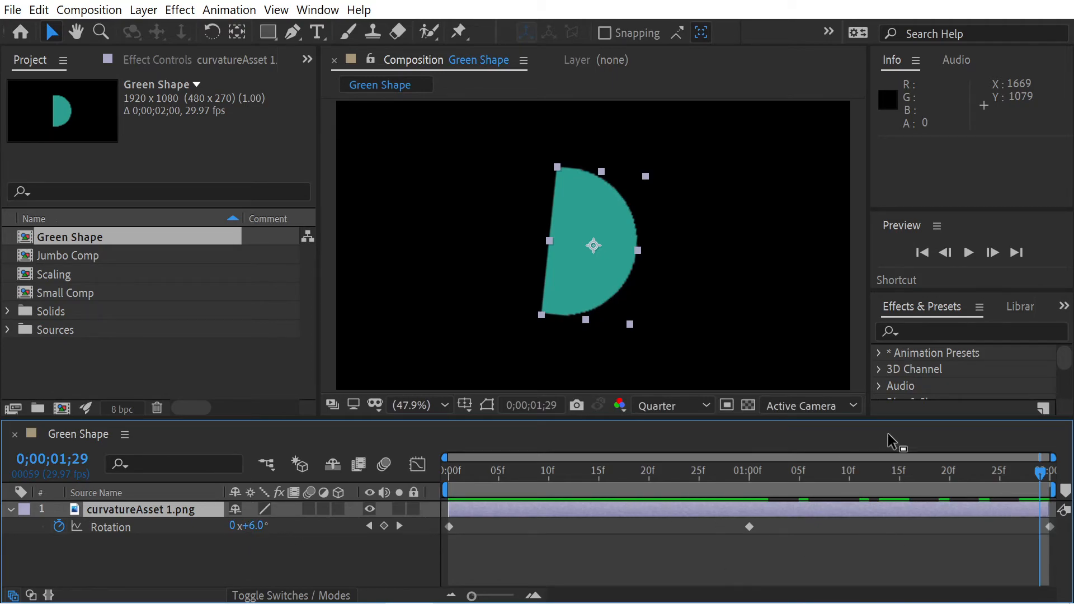
left_click_drag(1039, 472, 422, 452)
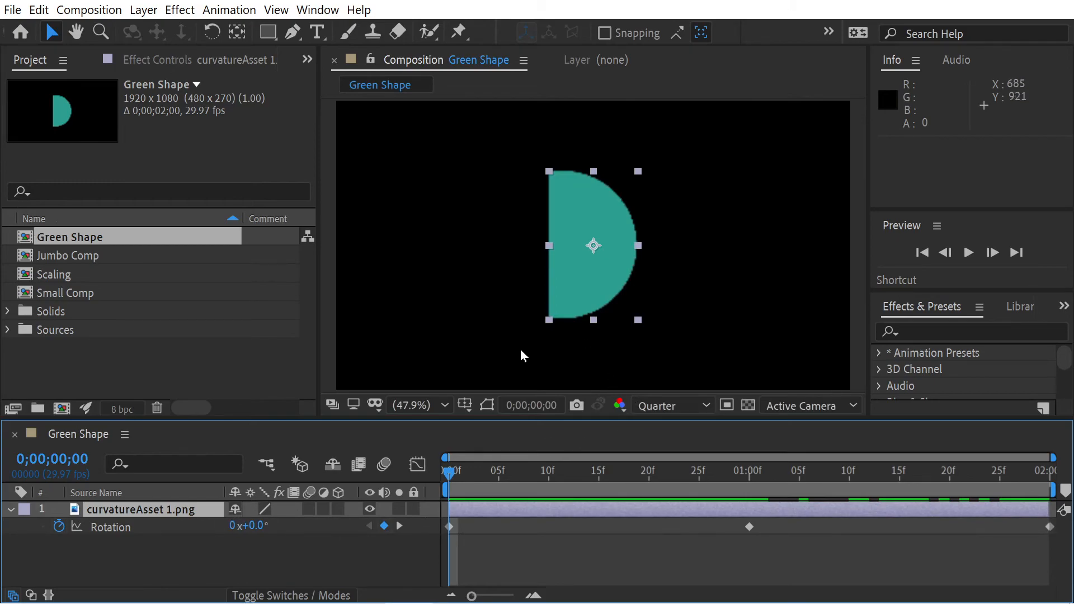
key("space")
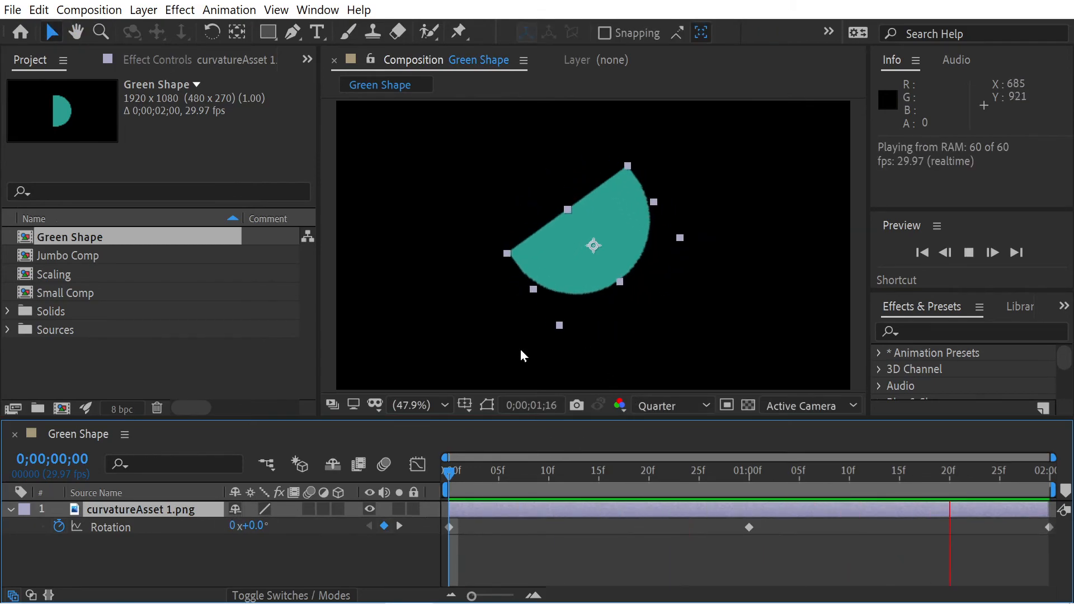